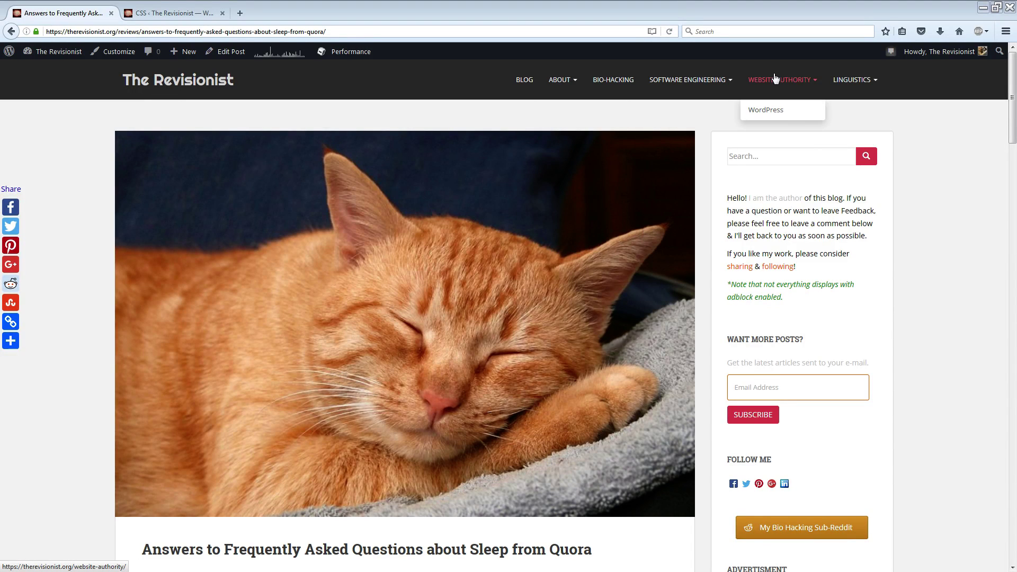
- Resize the blog window to compare its mobile and full-width desktop layouts
left_click(998, 14)
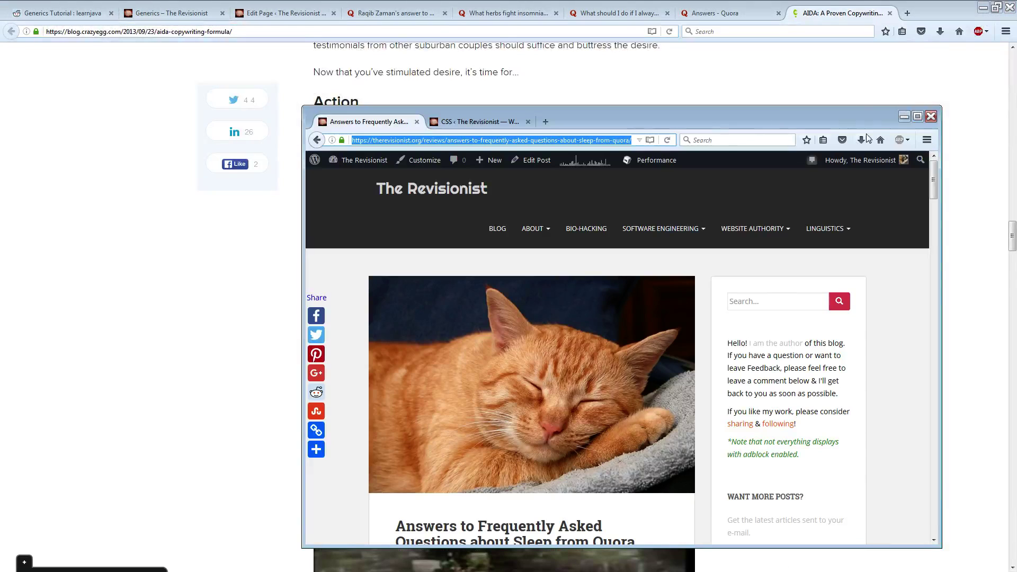
left_click_drag(854, 110, 799, 101)
left_click(894, 183)
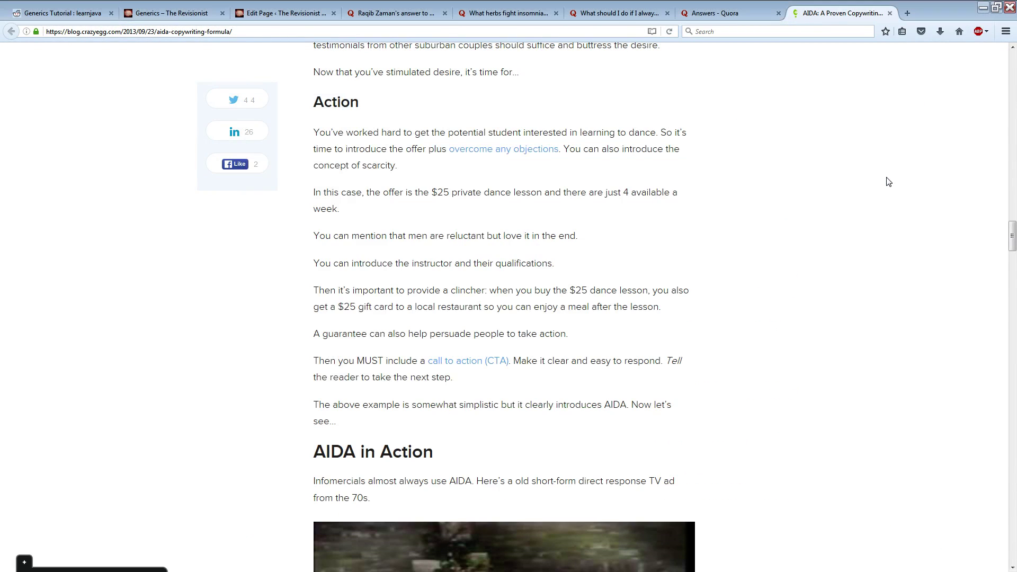
left_click(985, 8)
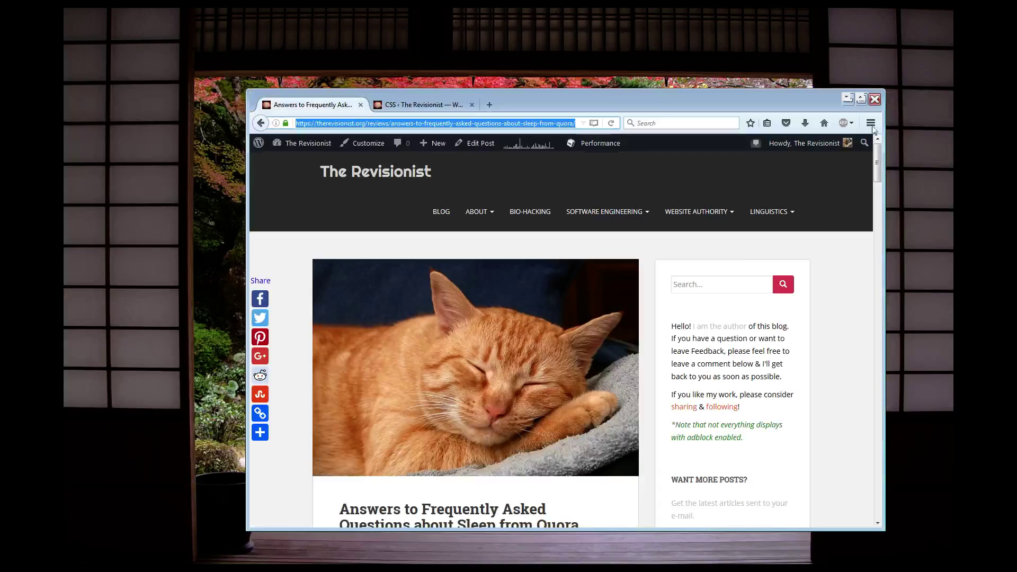
left_click_drag(884, 210, 568, 224)
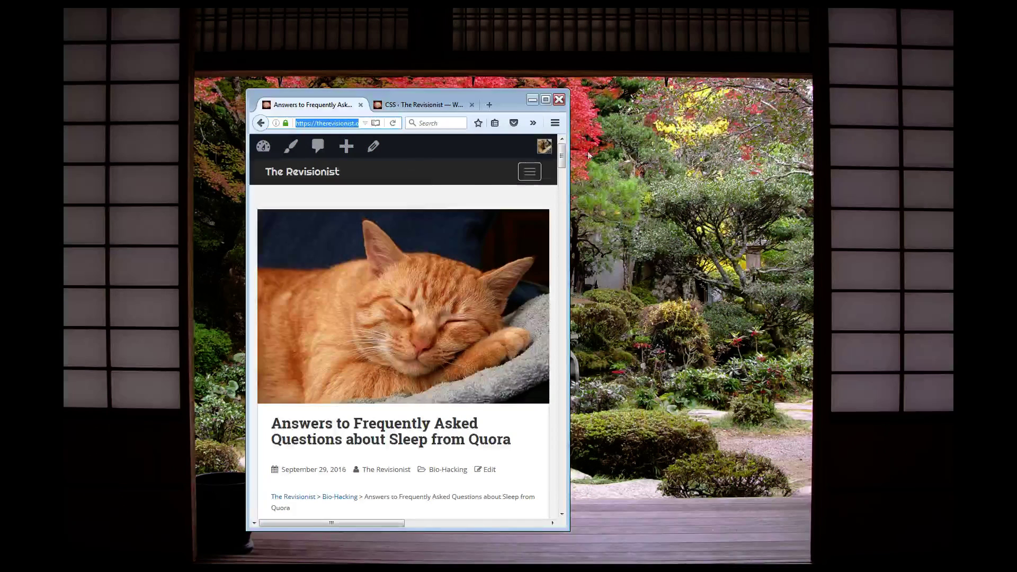
left_click(546, 100)
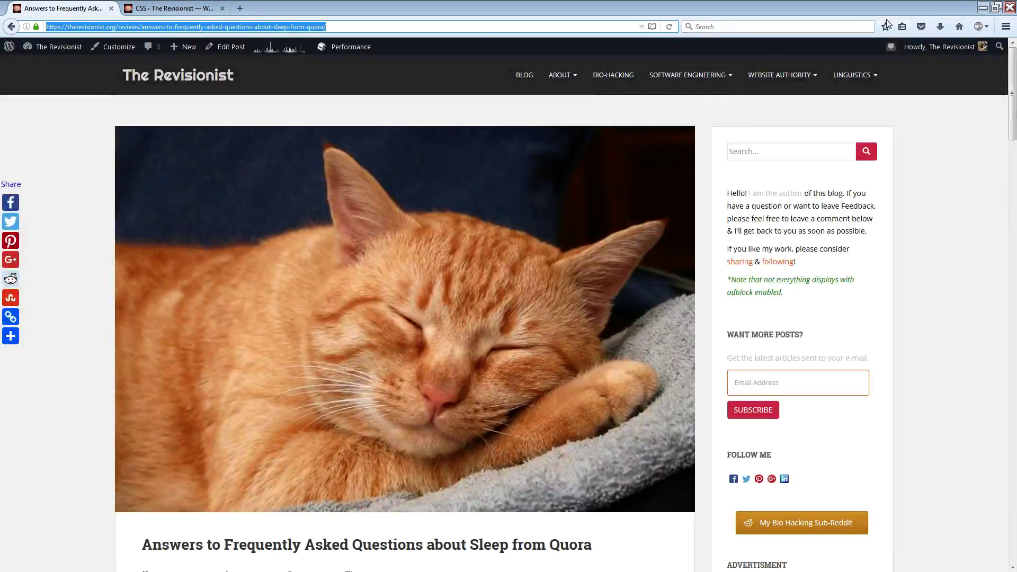
left_click(997, 7)
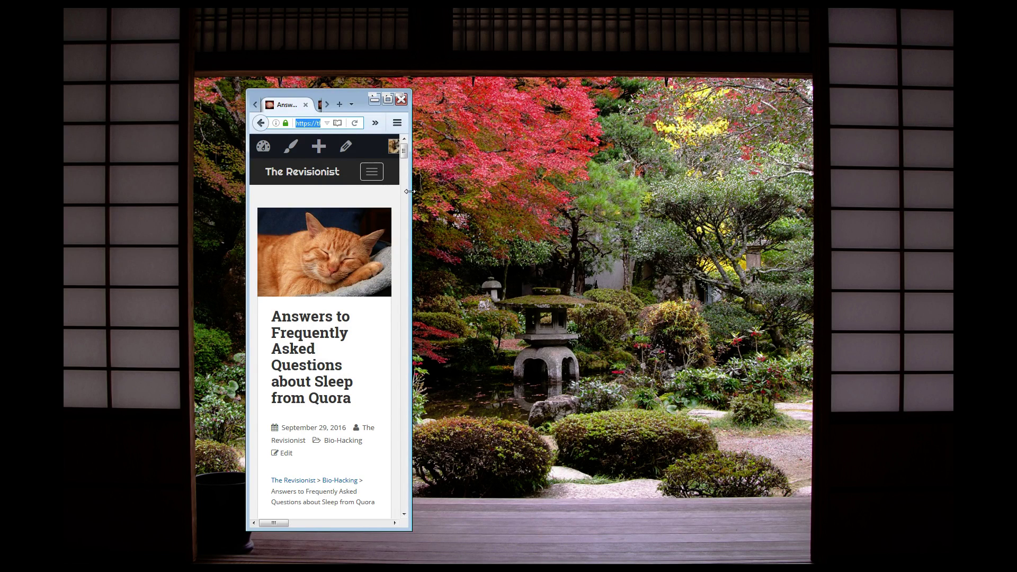
left_click(389, 100)
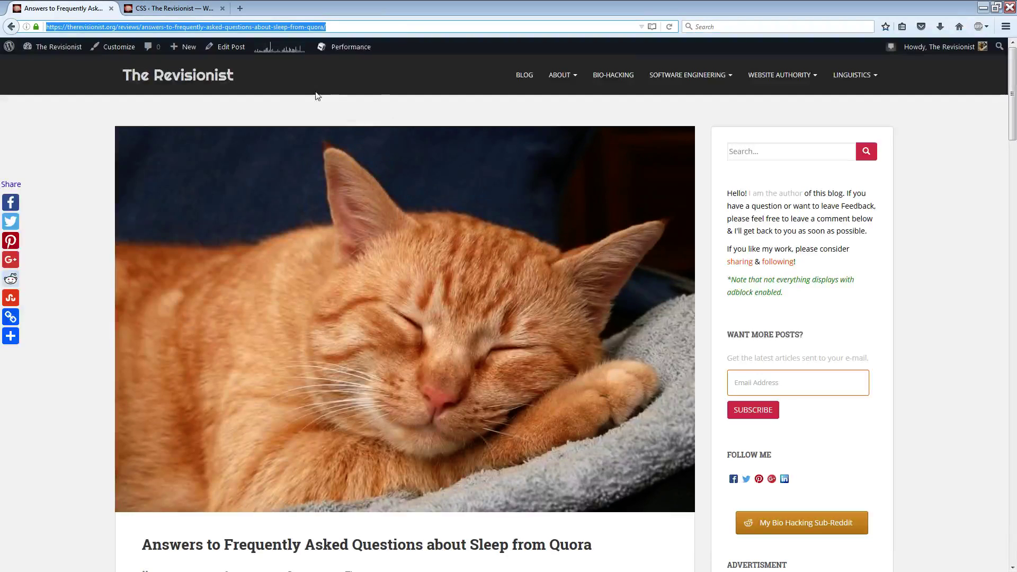
- Show the CSS stylesheet editor page zoomed in to 150%
left_click(171, 11)
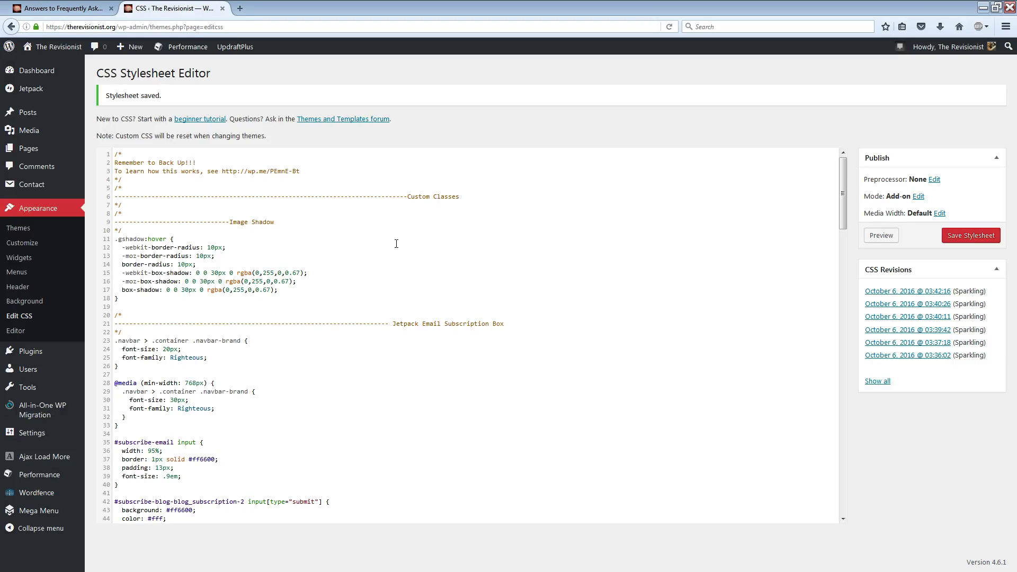
left_click(1006, 27)
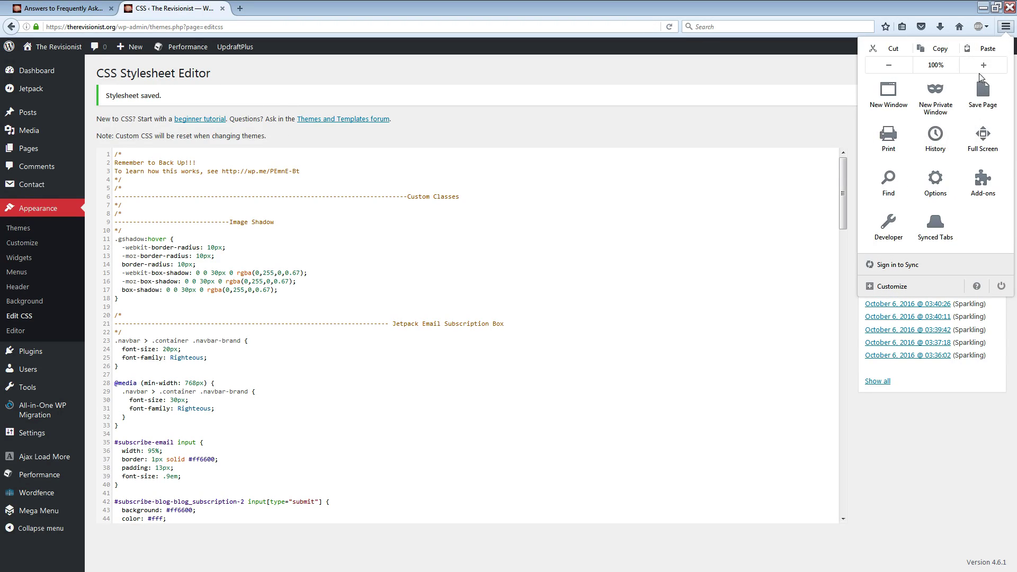
left_click(982, 67)
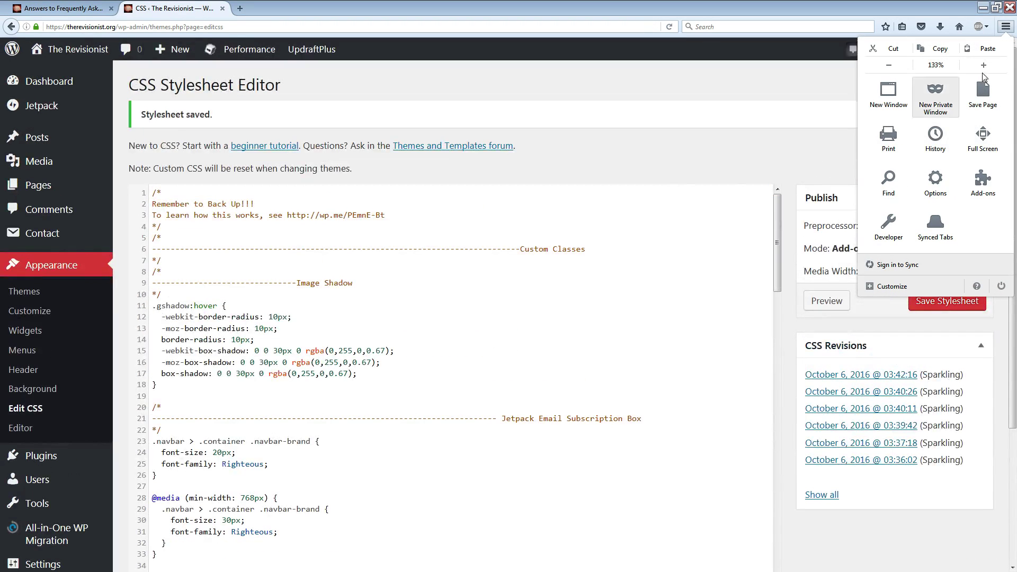
left_click(984, 65)
- Highlight the base .navbar-brand rule and its font-size property on lines 23–25
left_click(644, 191)
scroll(634, 180, "down", 4)
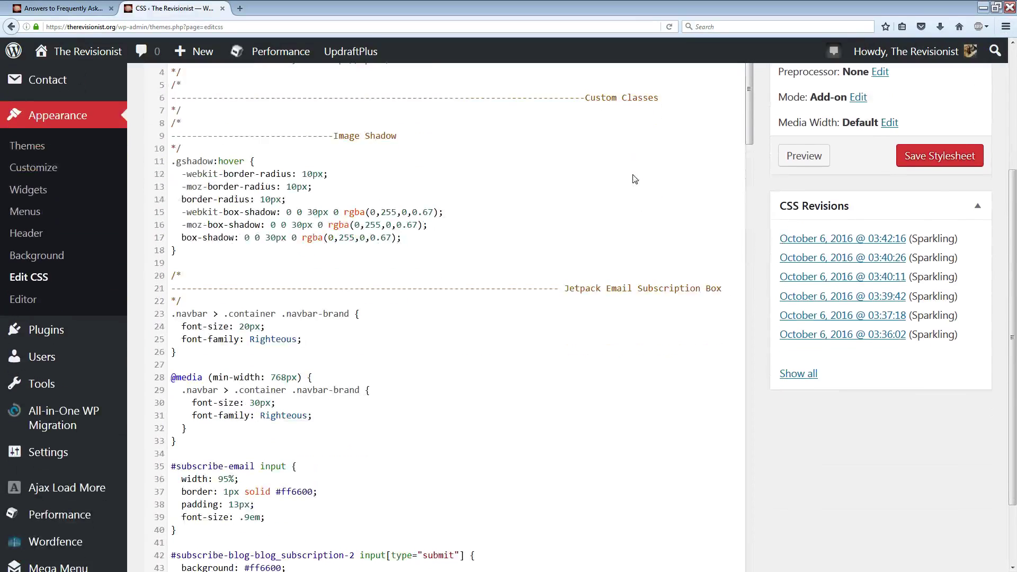
scroll(626, 179, "down", 2)
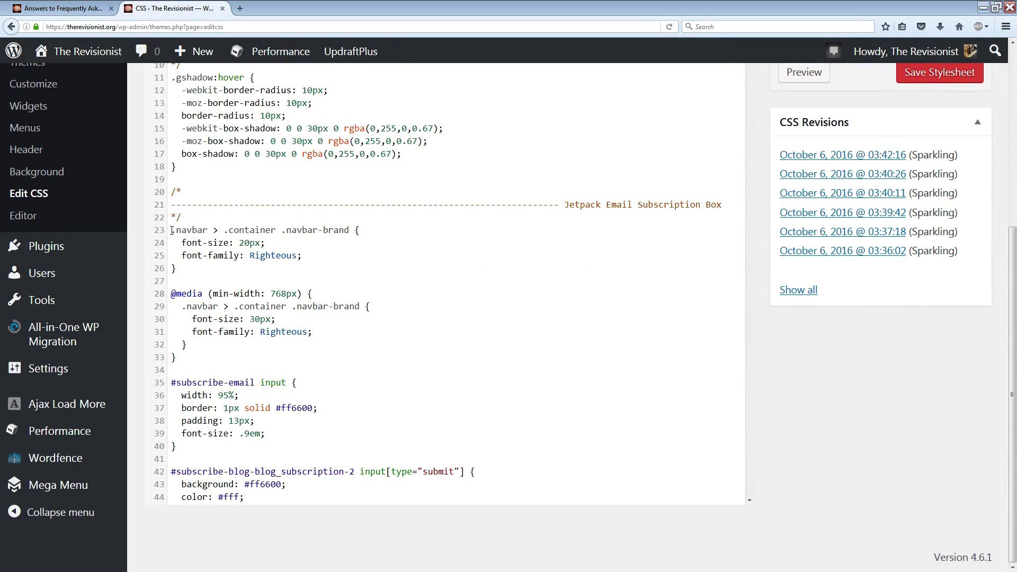
left_click_drag(172, 231, 303, 255)
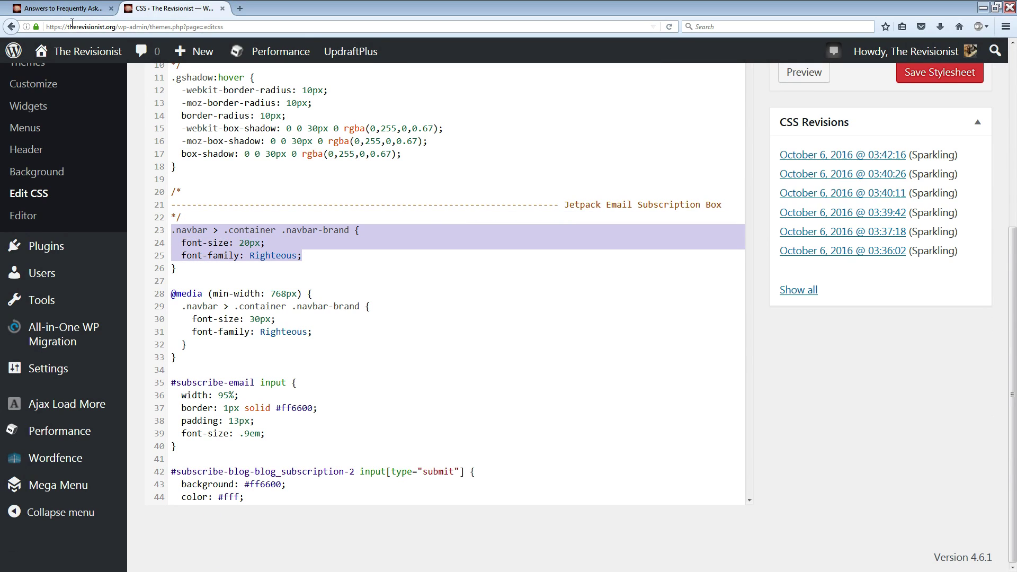
left_click(187, 230)
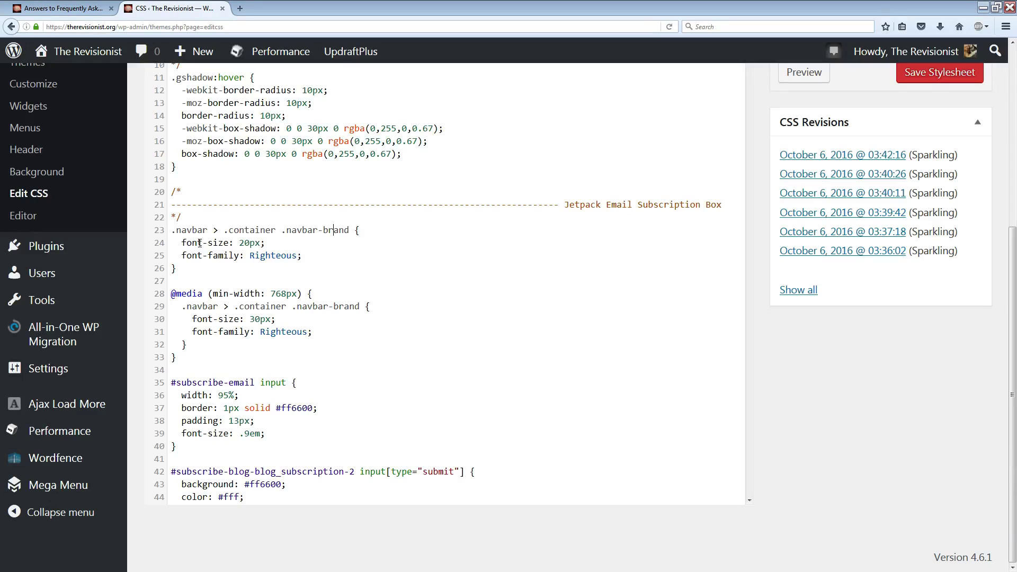
mouse_move(181, 242)
left_mouse_down()
mouse_move(263, 243)
mouse_move(184, 243)
left_mouse_up()
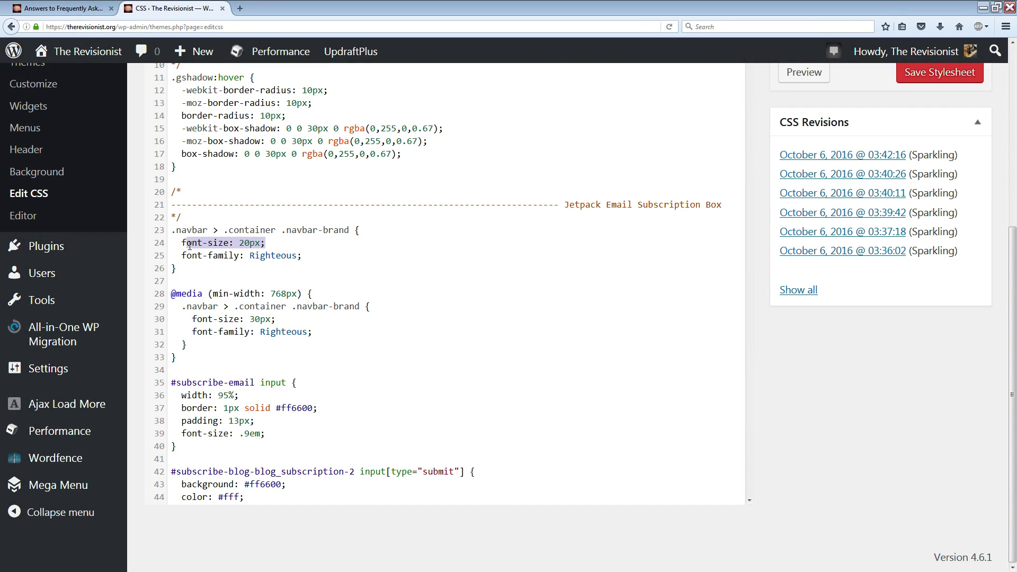
left_click(245, 243)
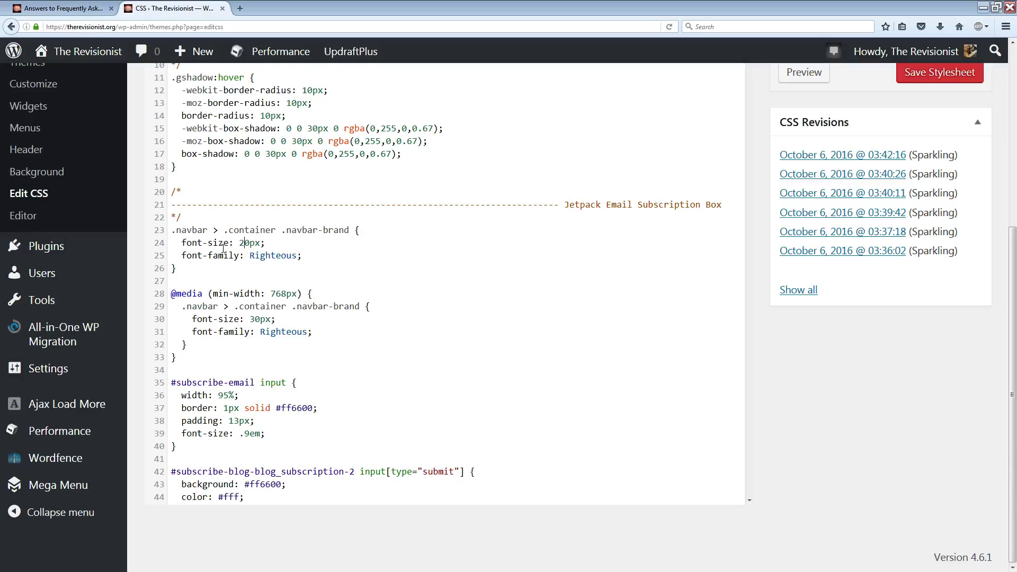
- Review the min-width 768px media query's 30px font size against the base rule's 20px
left_click_drag(172, 293, 279, 294)
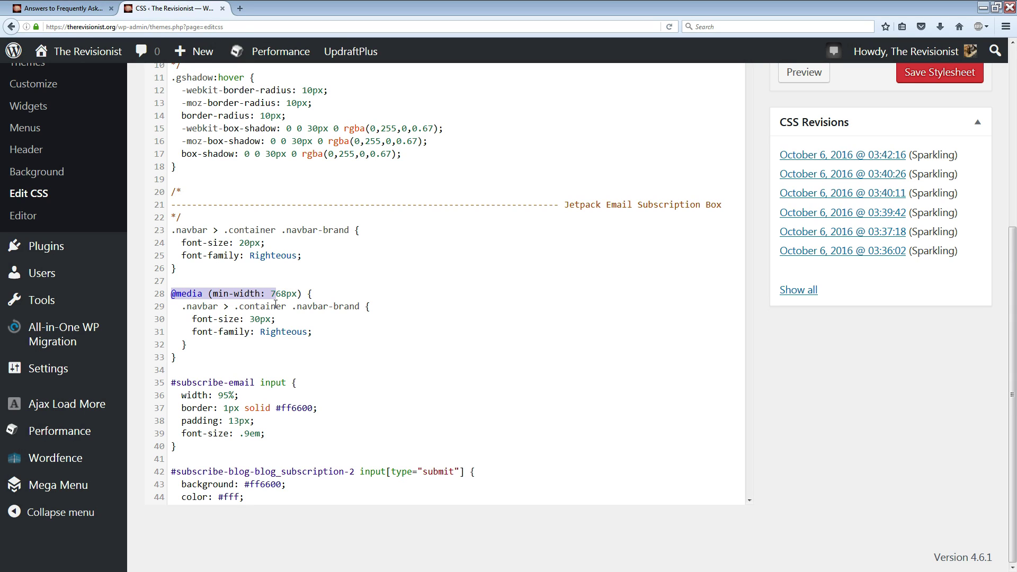
left_click(335, 307)
left_click_drag(182, 307, 367, 308)
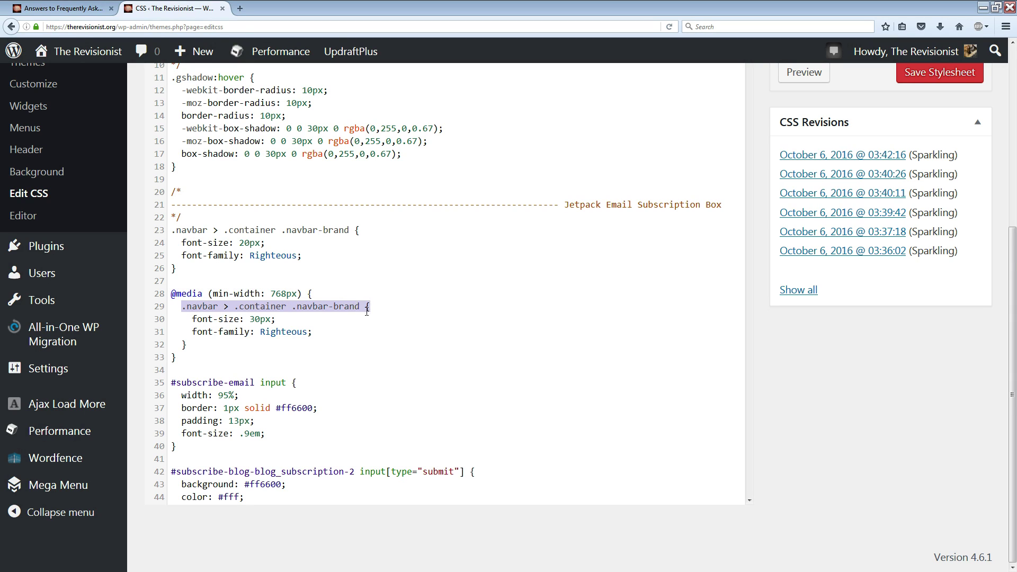
left_click_drag(251, 320, 273, 319)
left_click(247, 308)
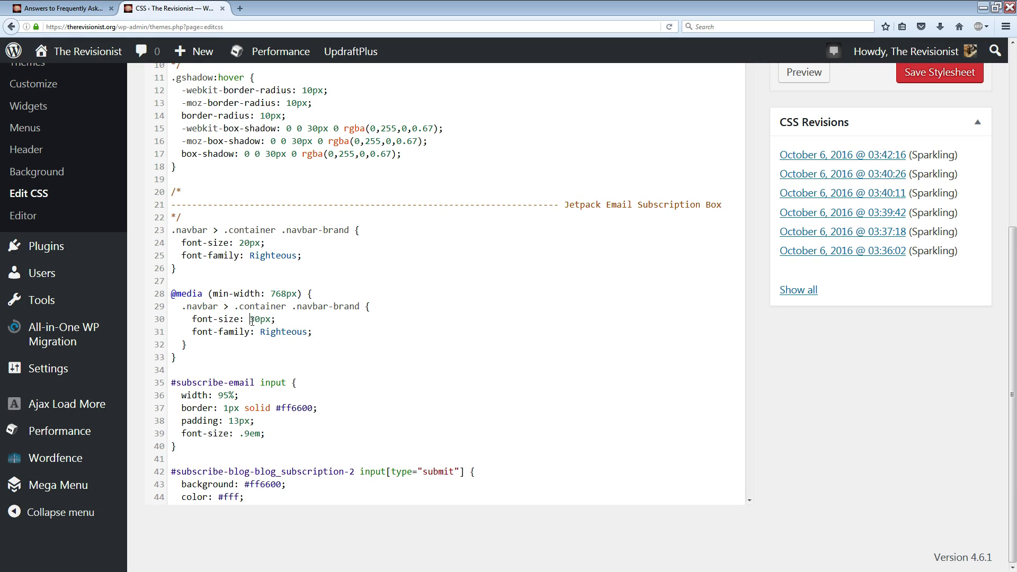
left_click_drag(250, 320, 274, 319)
left_click_drag(240, 244, 269, 244)
left_click_drag(172, 231, 351, 230)
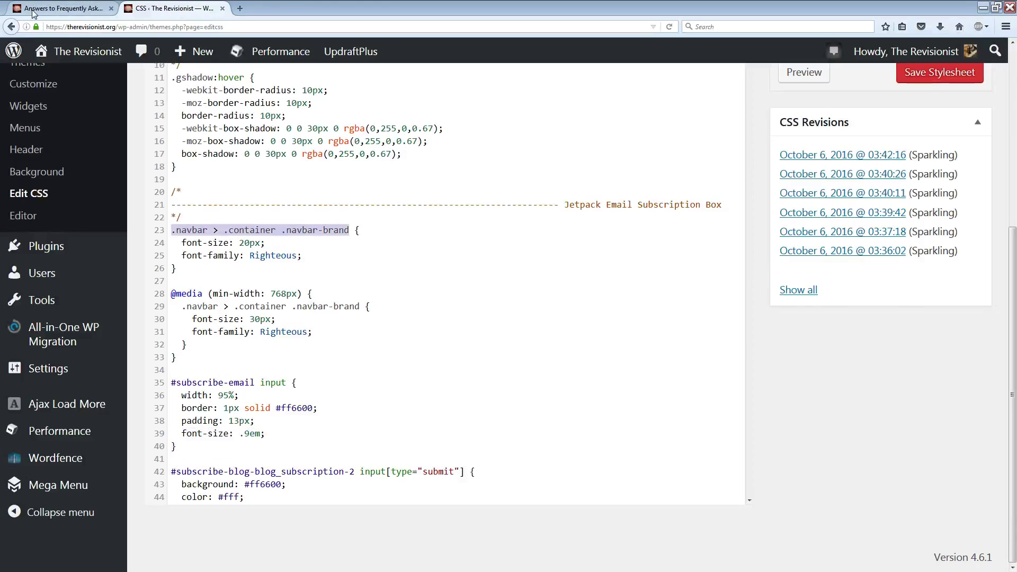
- Bring up the inspect options for the site title on the blog post
left_click(33, 13)
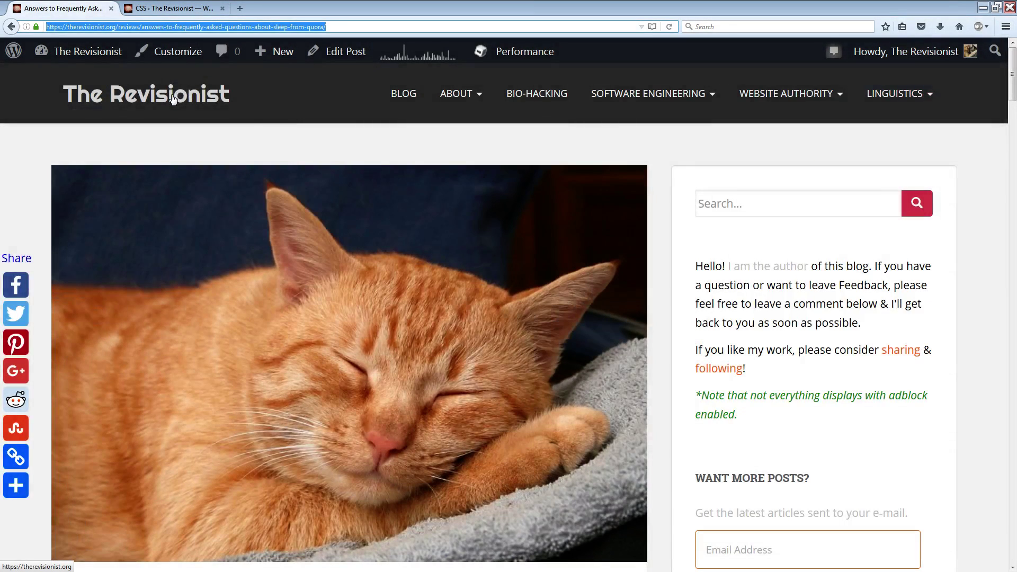
left_click(173, 99)
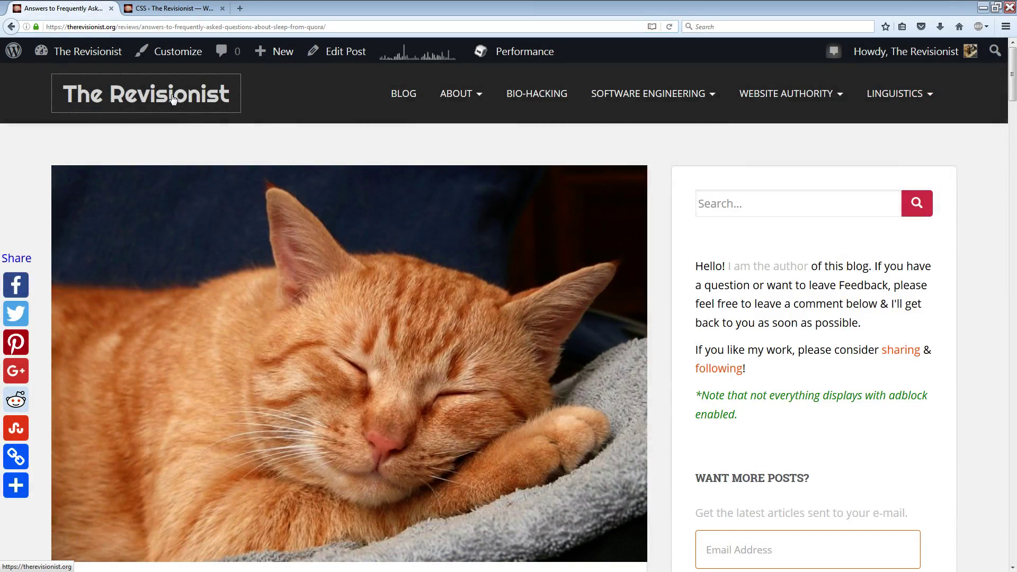
right_click(173, 99)
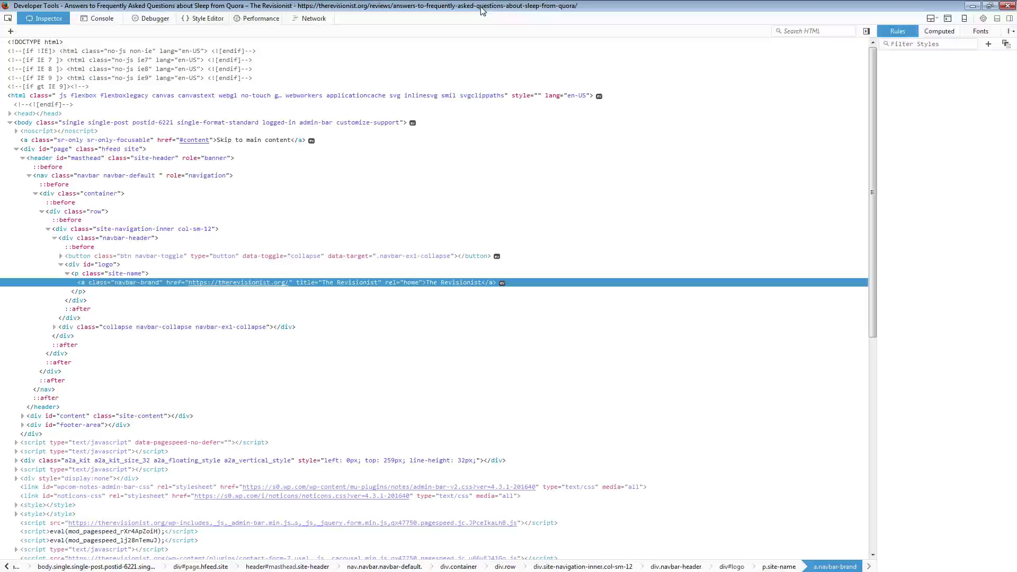
- Dock the developer tools beside the page and examine the media query's .navbar-brand selector
left_click(1010, 19)
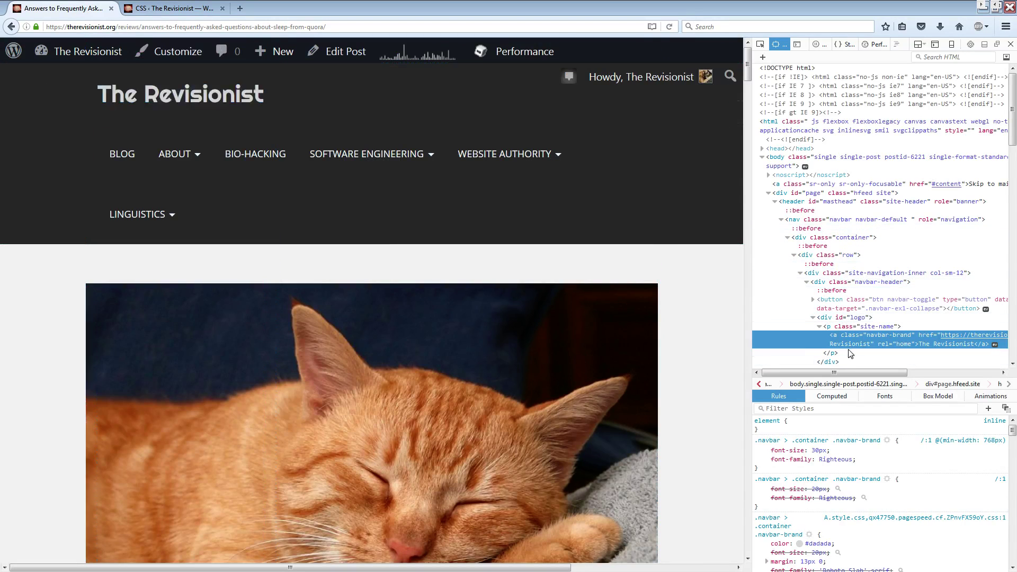
scroll(840, 421, "down", 1)
scroll(818, 429, "up", 1)
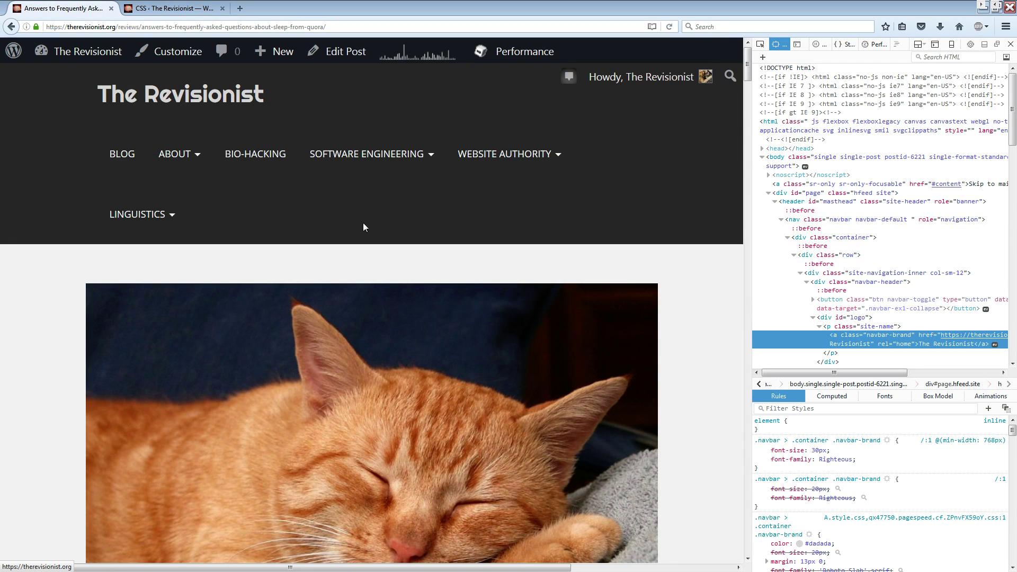
mouse_move(827, 451)
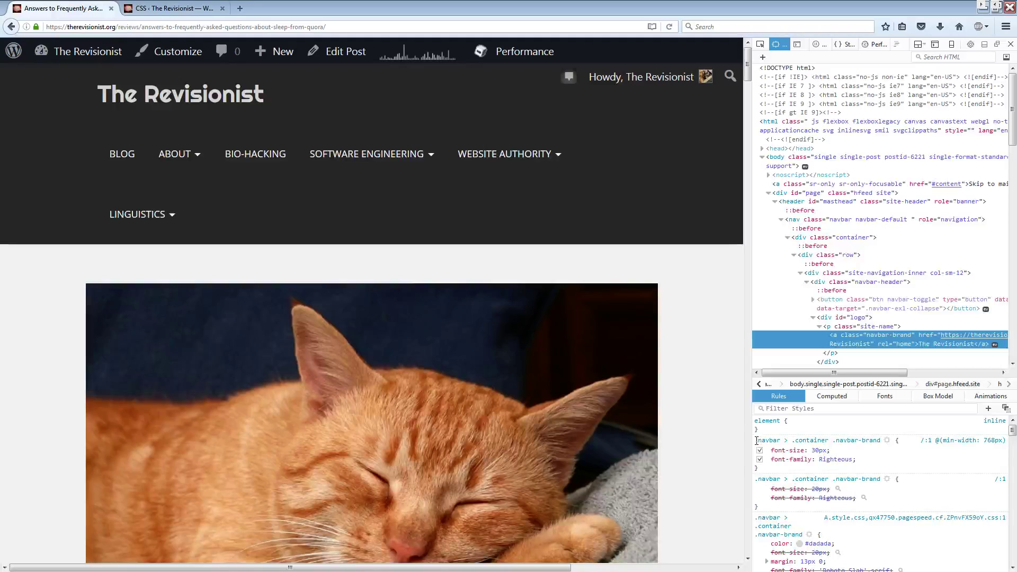
left_click_drag(756, 439, 883, 444)
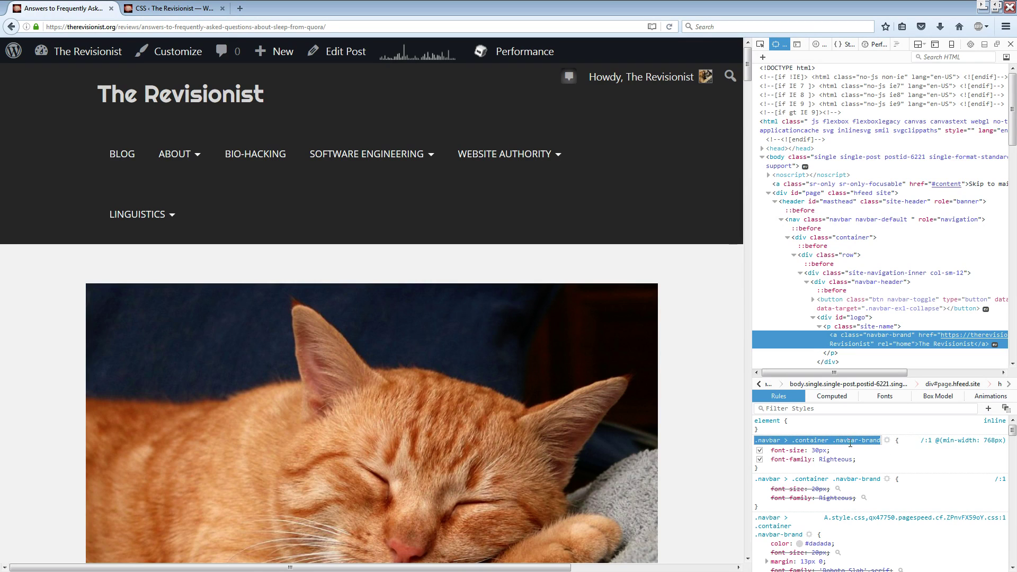
left_click(765, 442)
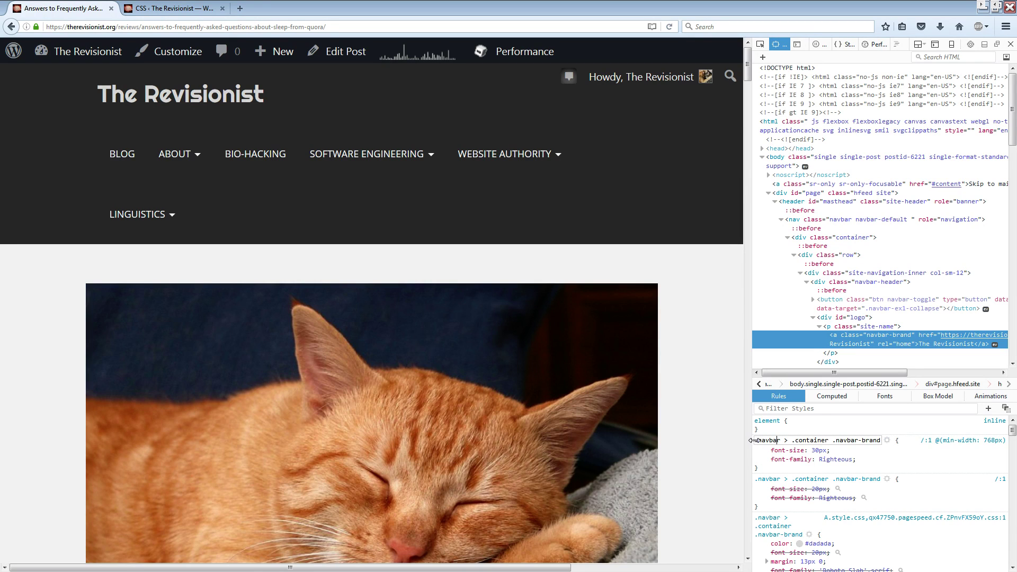
left_click_drag(758, 443, 862, 457)
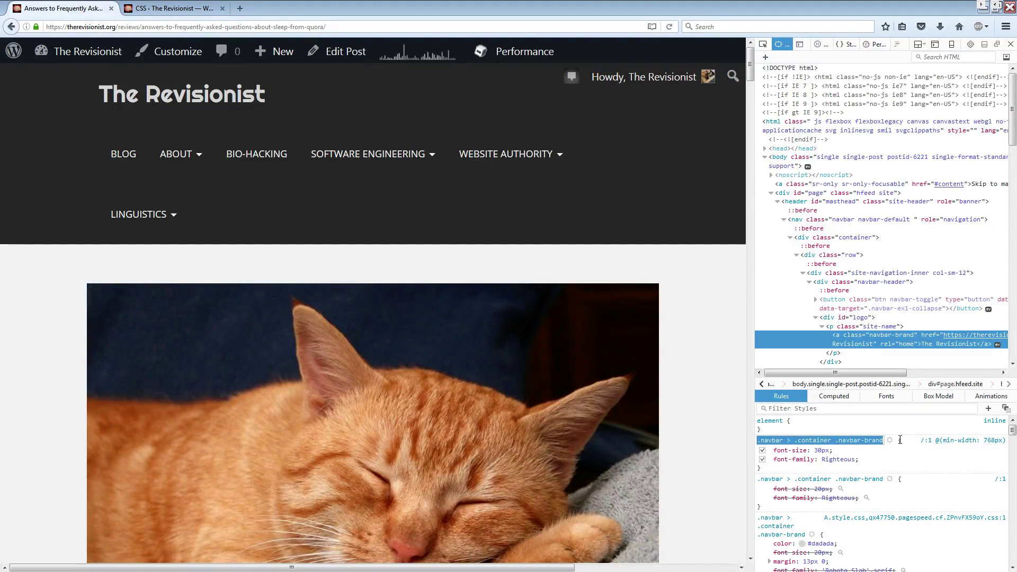
left_click(901, 463)
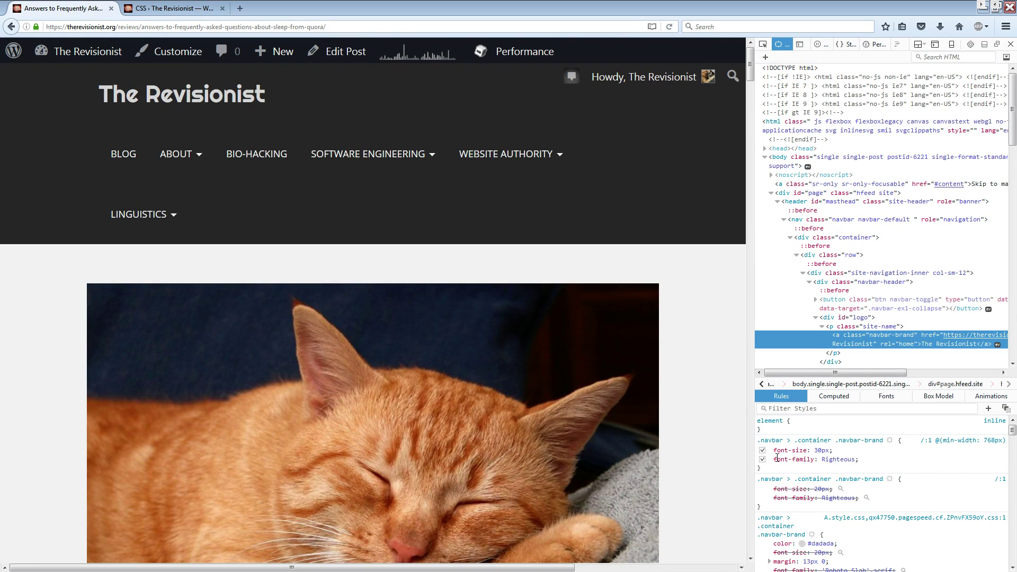
- Change the media-query .navbar-brand font size from 30px to 20px in the Rules panel
left_click(822, 450)
key("Home")
key("Delete")
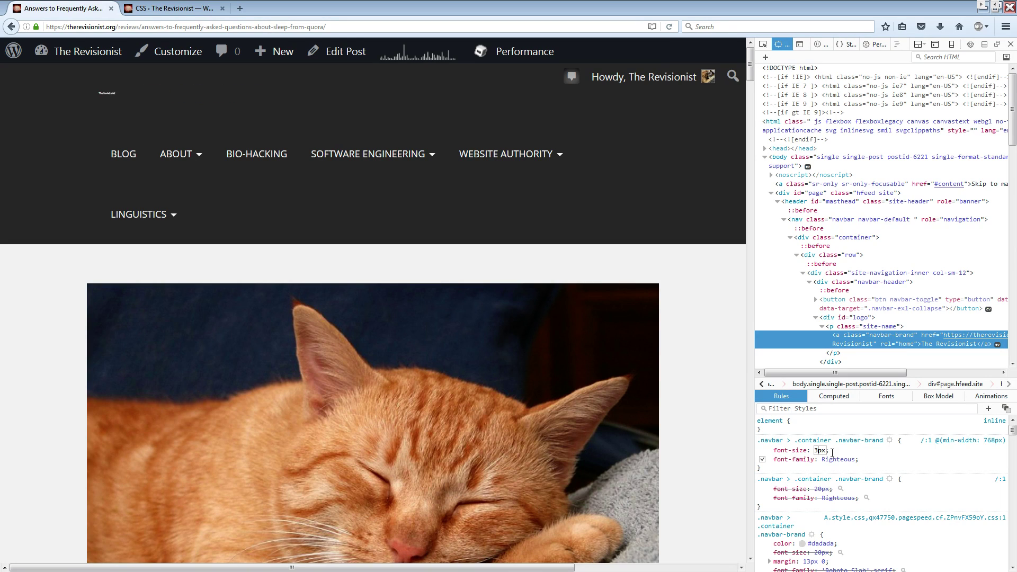
key("Delete")
type("20")
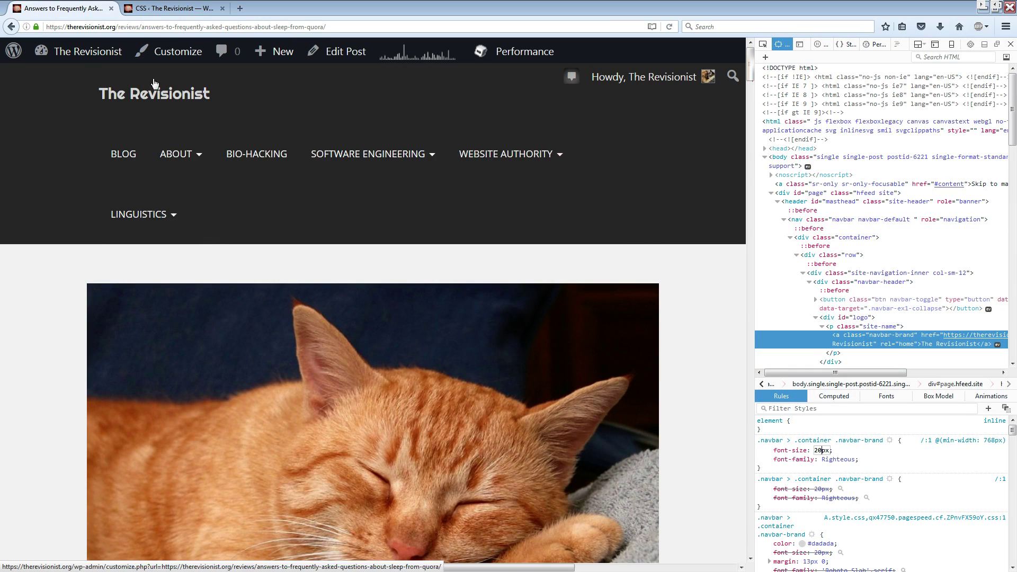
left_click(509, 154)
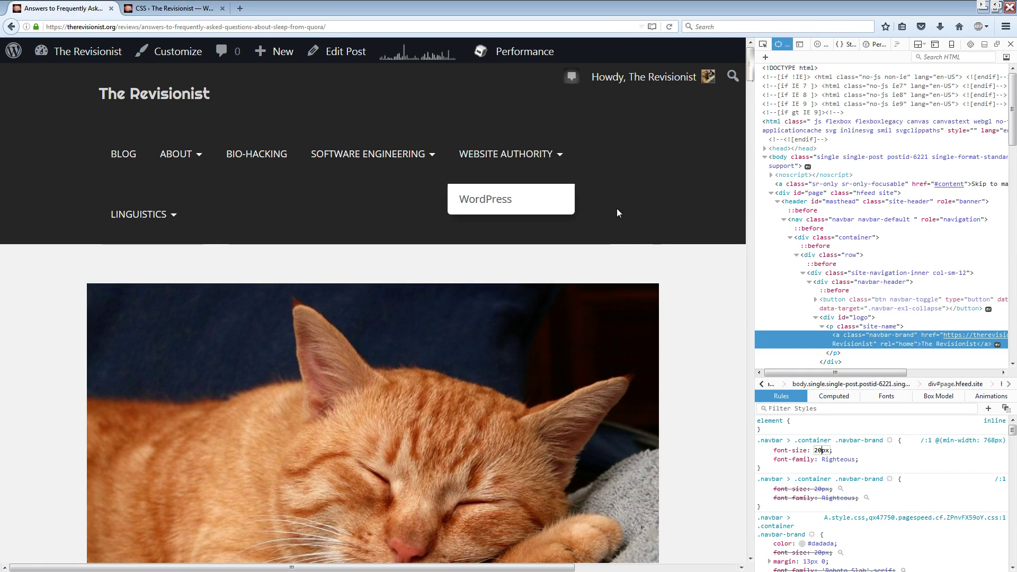